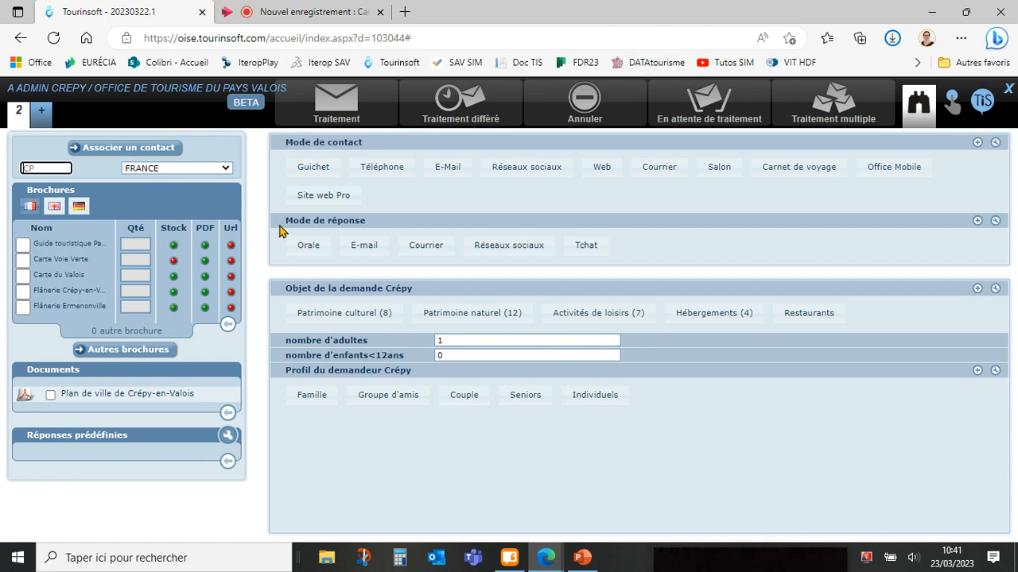
- Set the contact mode to Salon, the response mode to Orale and the request subject to Patrimoine culturel from its expanded list
left_click(719, 169)
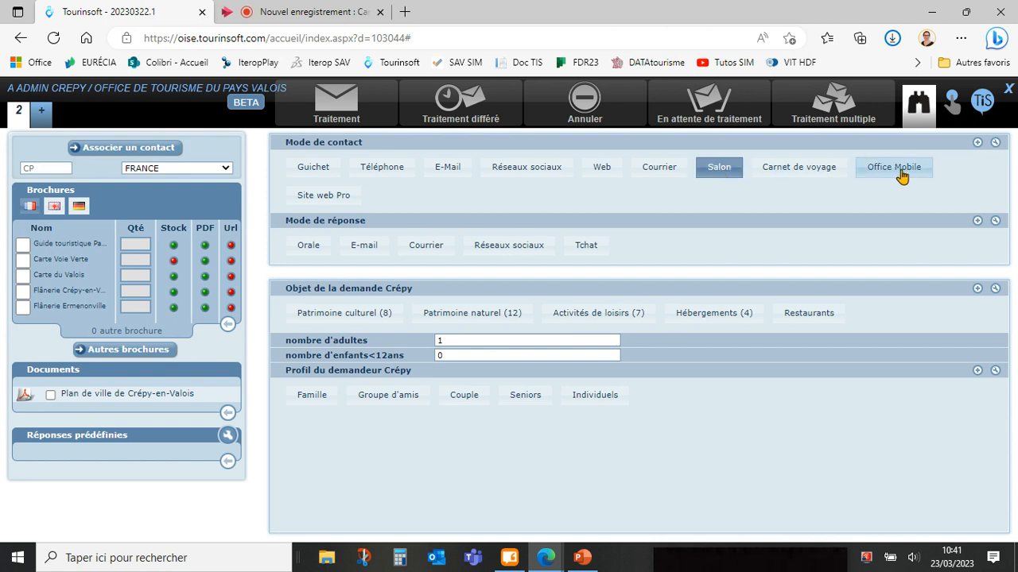
left_click(307, 249)
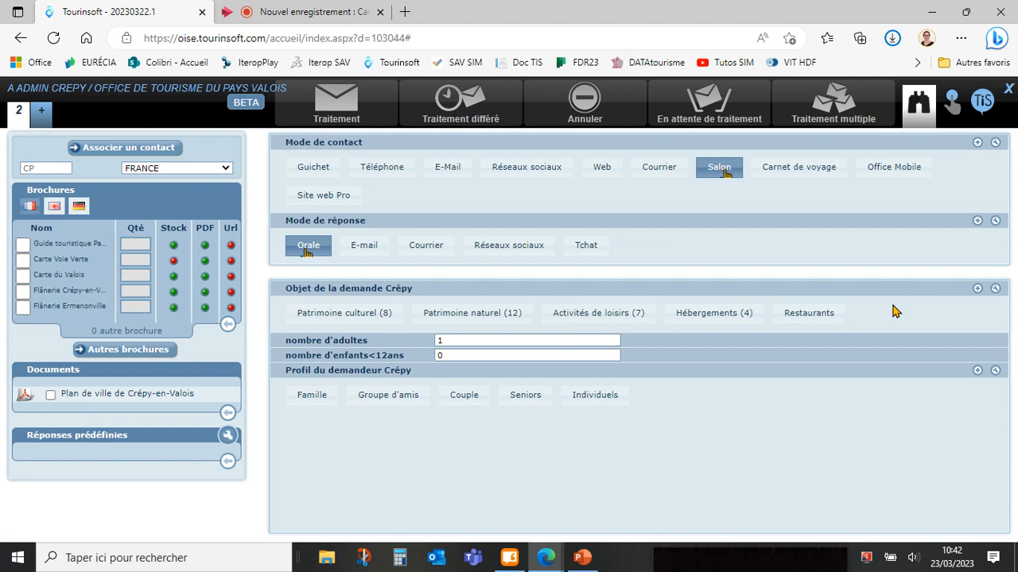
left_click(977, 288)
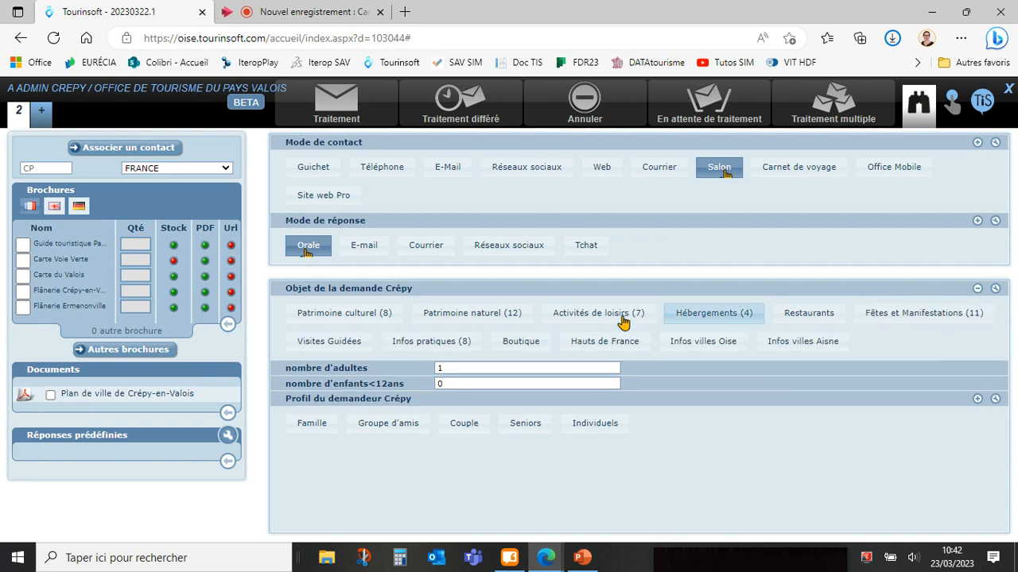
left_click(354, 317)
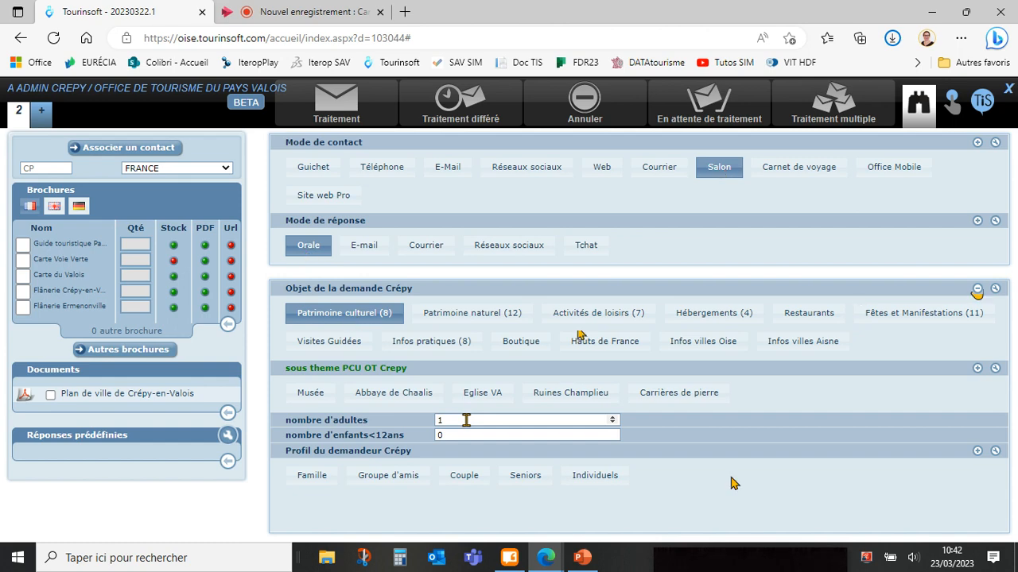
- Try 2 as the number of adults and reset it to 1
left_click(466, 422)
left_click_drag(466, 421, 427, 423)
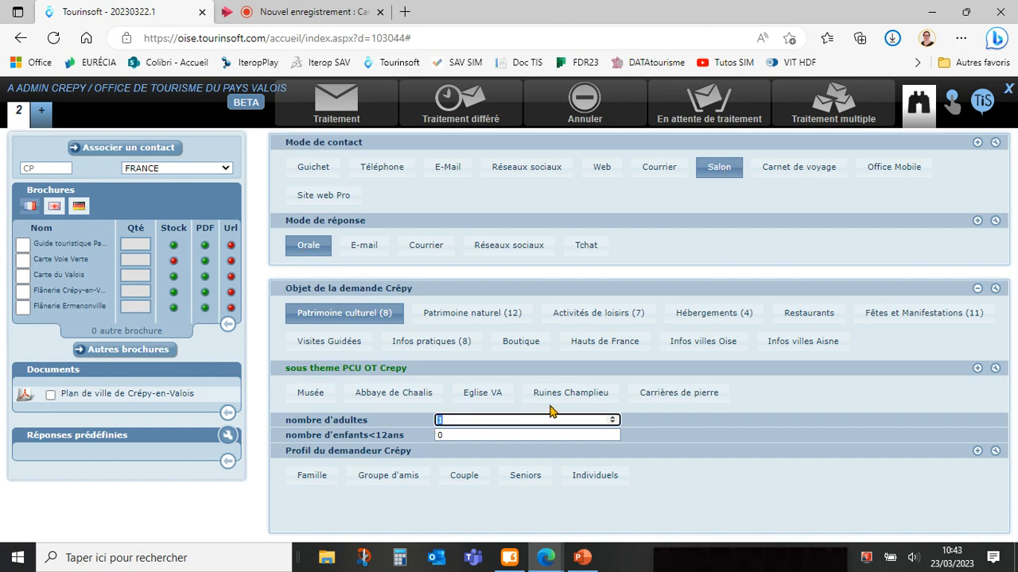
type("2")
left_click_drag(451, 422, 423, 419)
type("1")
left_click(750, 479)
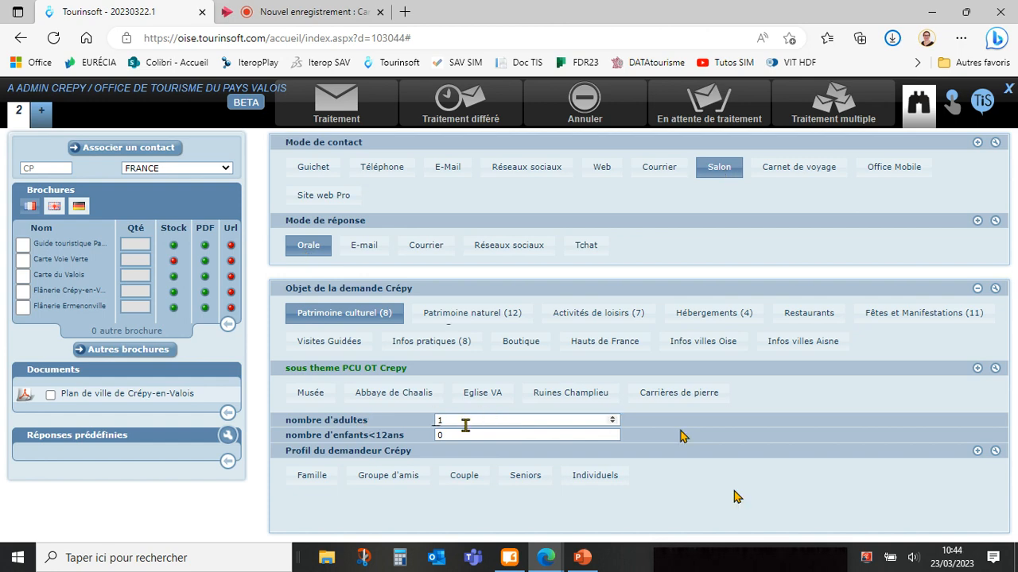
- Start a multiple processing entry with 100 for France, broken down by department as 50 for 60, 25 for 80 and 25 for 95
left_click(856, 104)
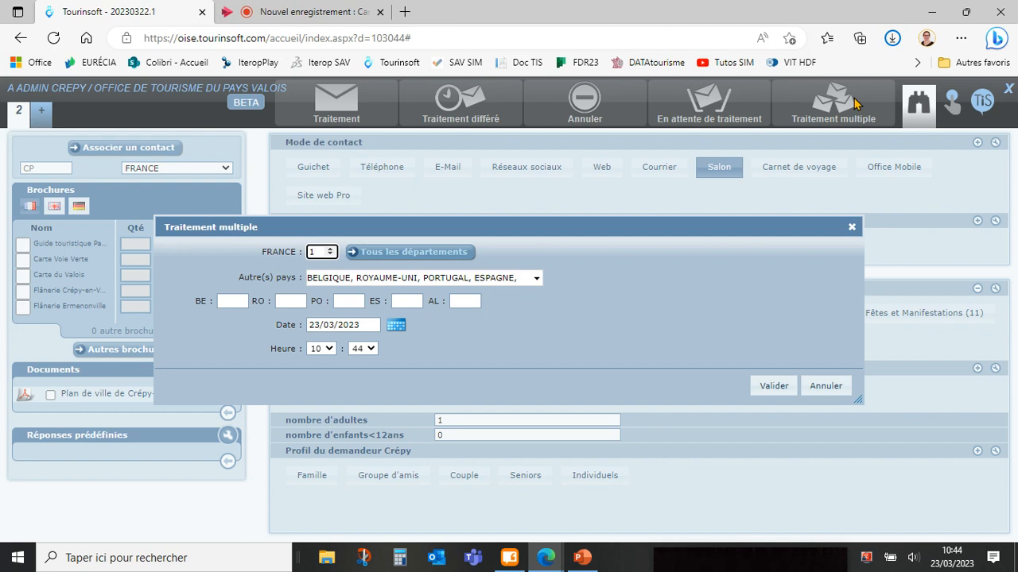
type("00")
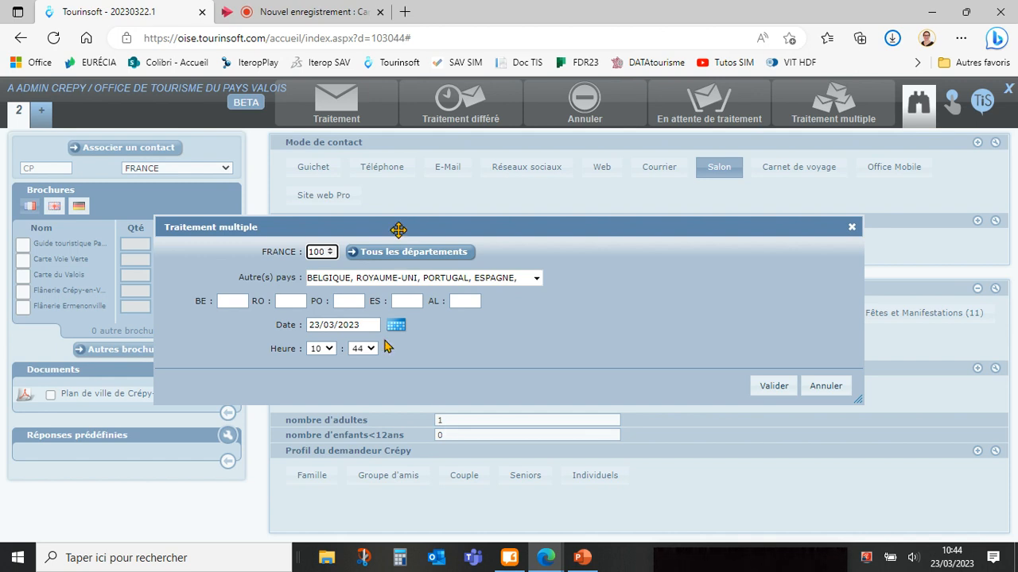
left_click(407, 253)
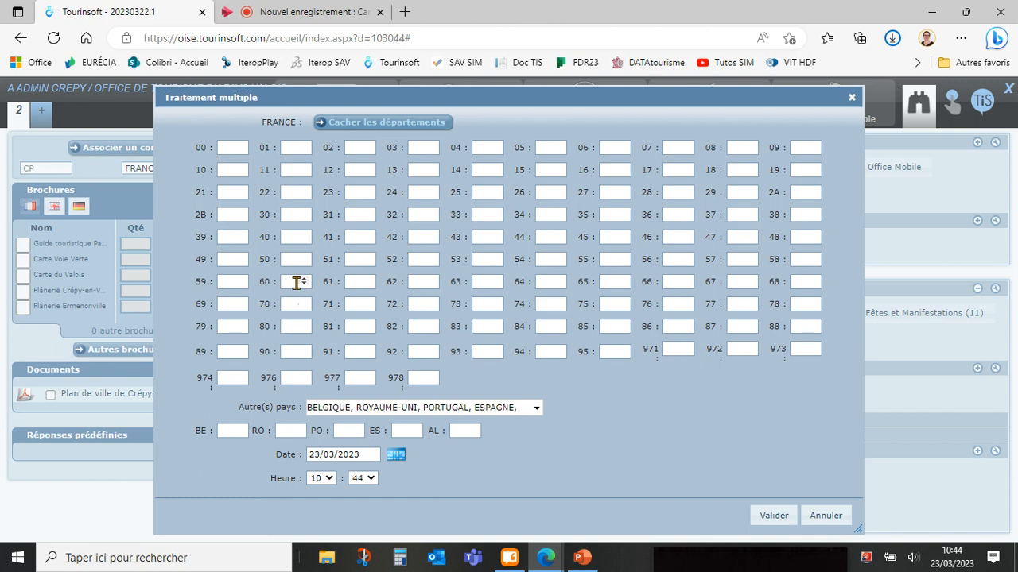
left_click(296, 283)
type("50")
left_click(287, 326)
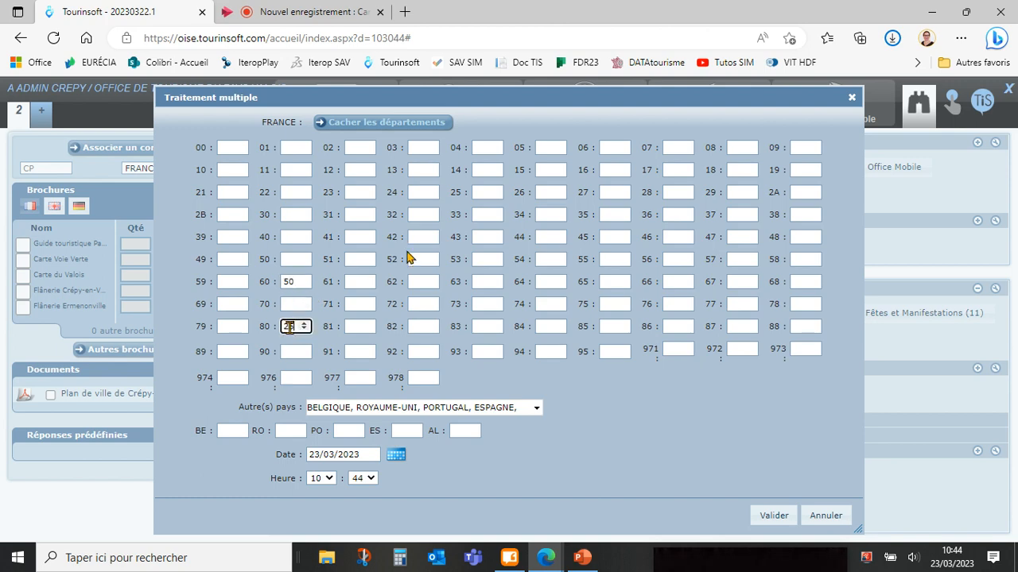
type("25")
left_click(612, 351)
type("25")
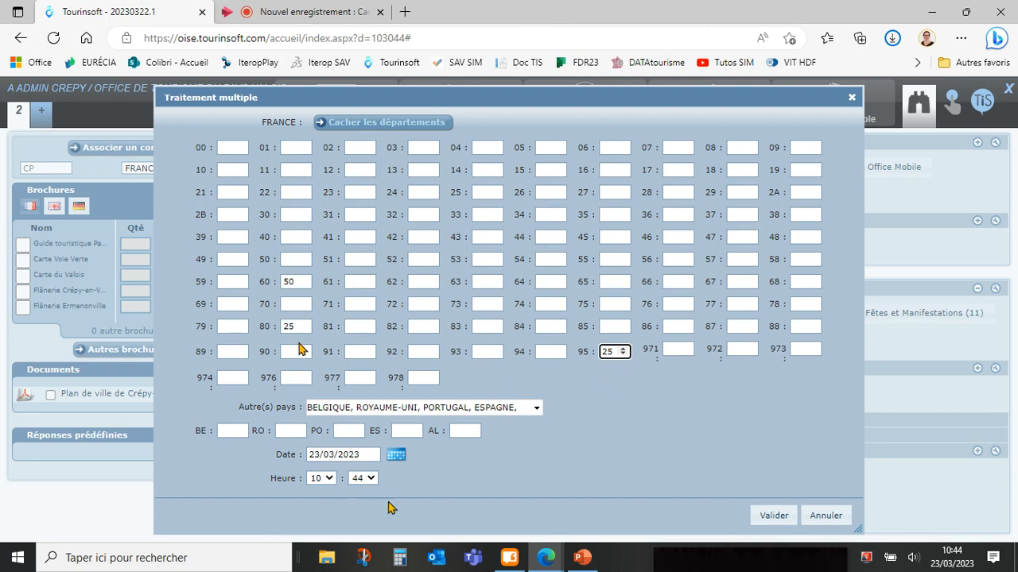
- Set the multiple processing date to 19/03/2023 and cancel the entry
left_click(396, 457)
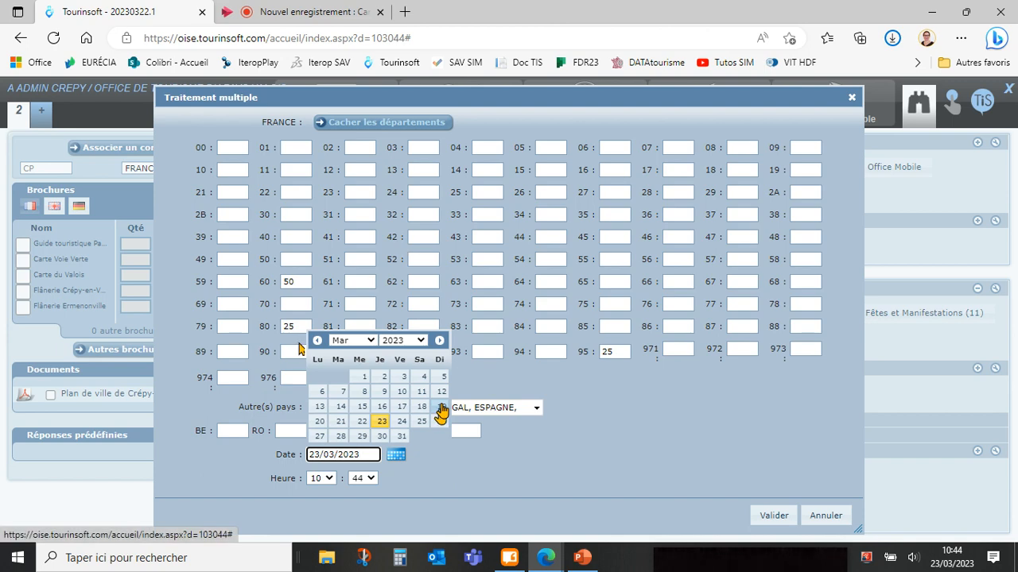
left_click(441, 409)
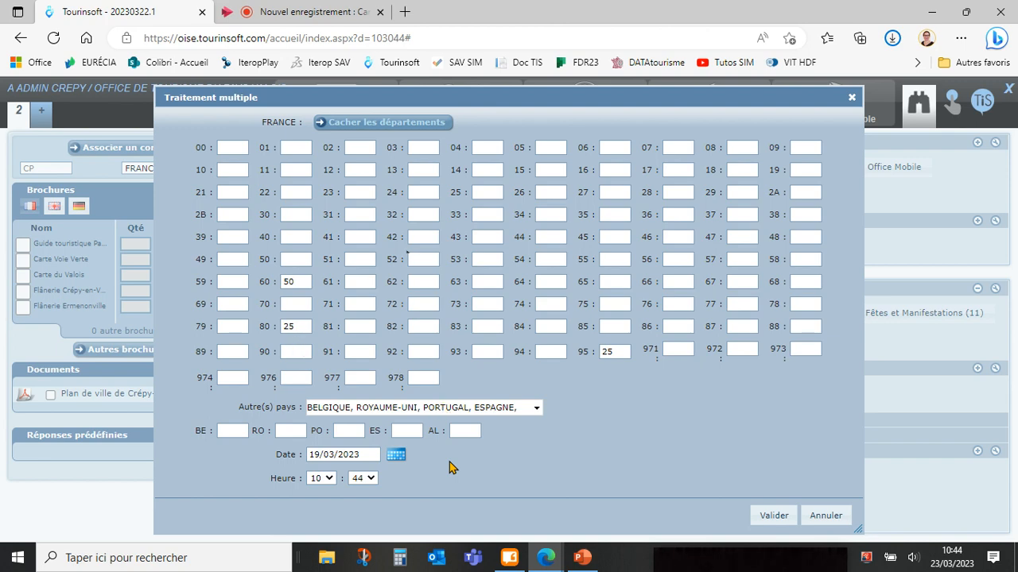
left_click(827, 516)
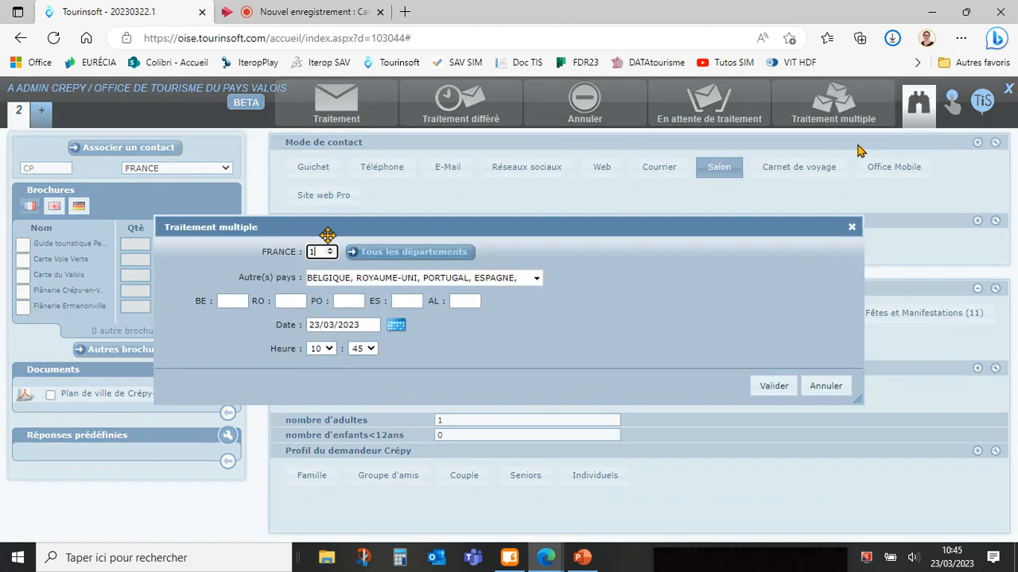
- Enter 50 for France and 50 for the United Kingdom in a new multiple processing entry
type("50")
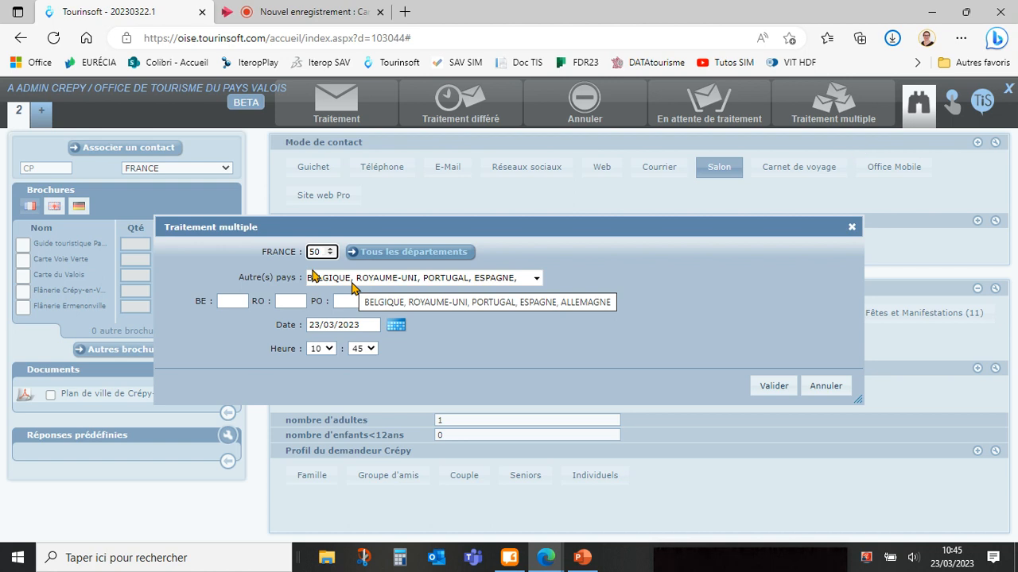
left_click(288, 301)
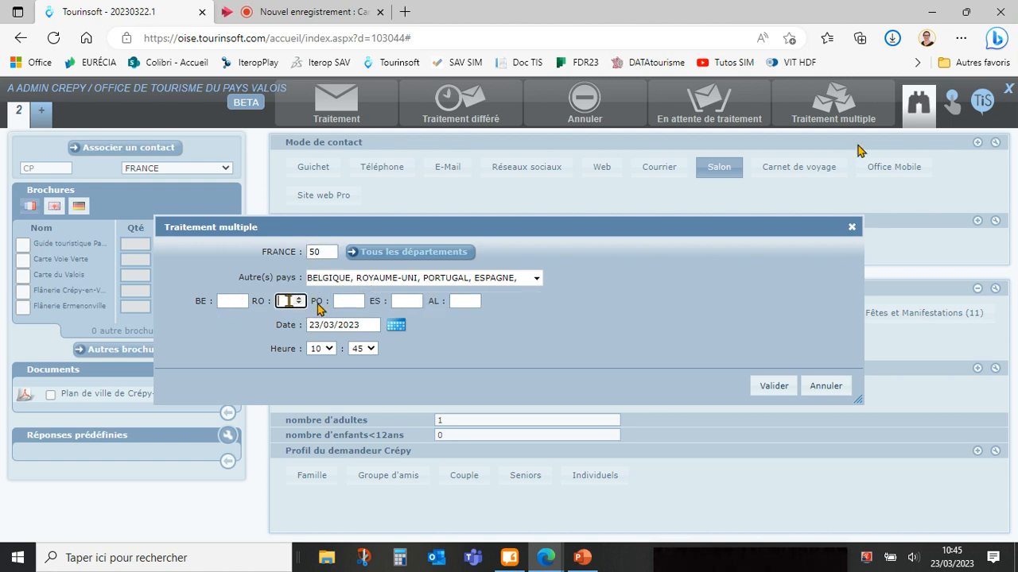
type("50")
double_click(287, 301)
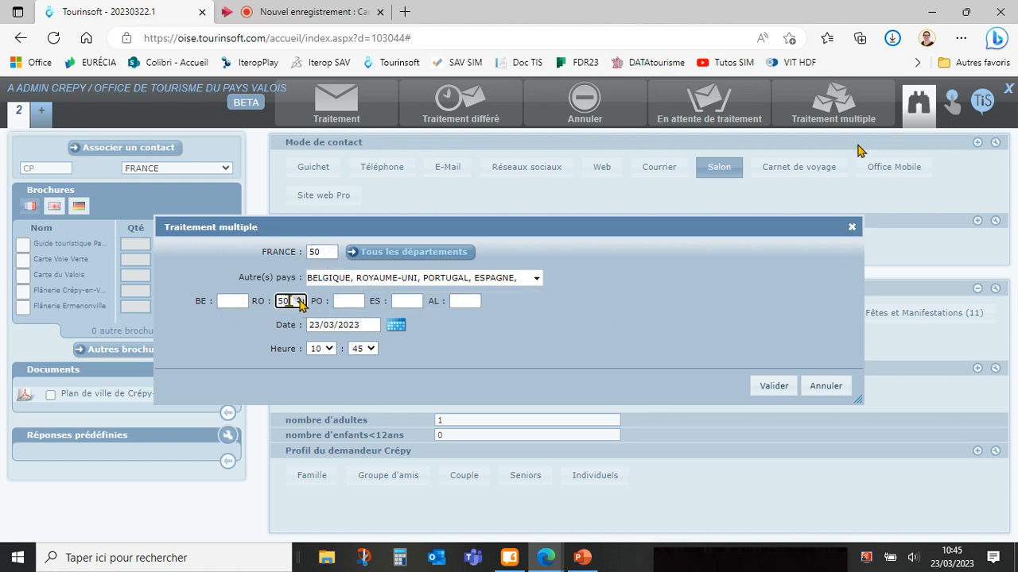
- Add Albanie to the other countries of the multiple processing entry
left_click(444, 282)
scroll(355, 327, "down", 1)
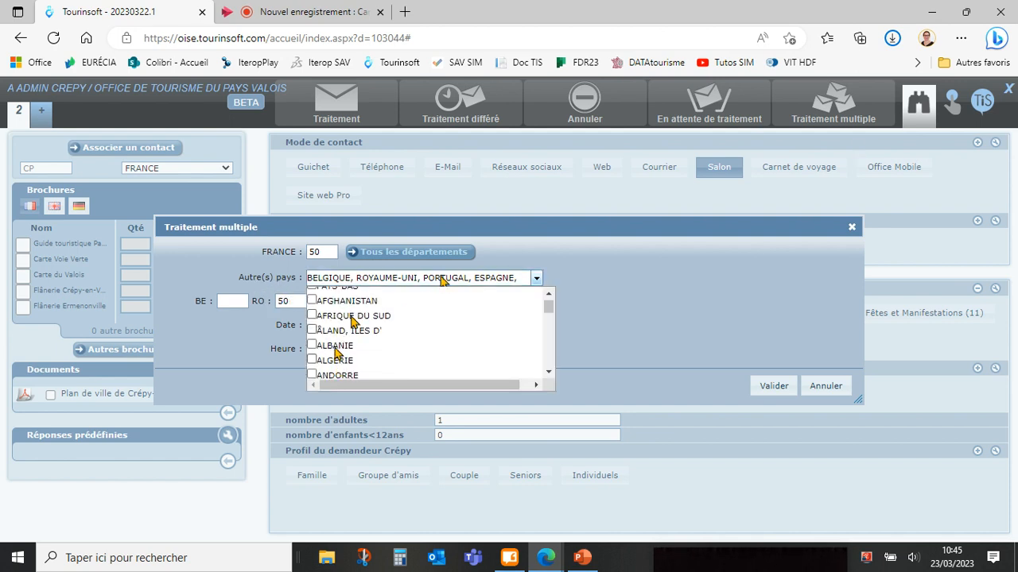
left_click(331, 346)
left_click(605, 329)
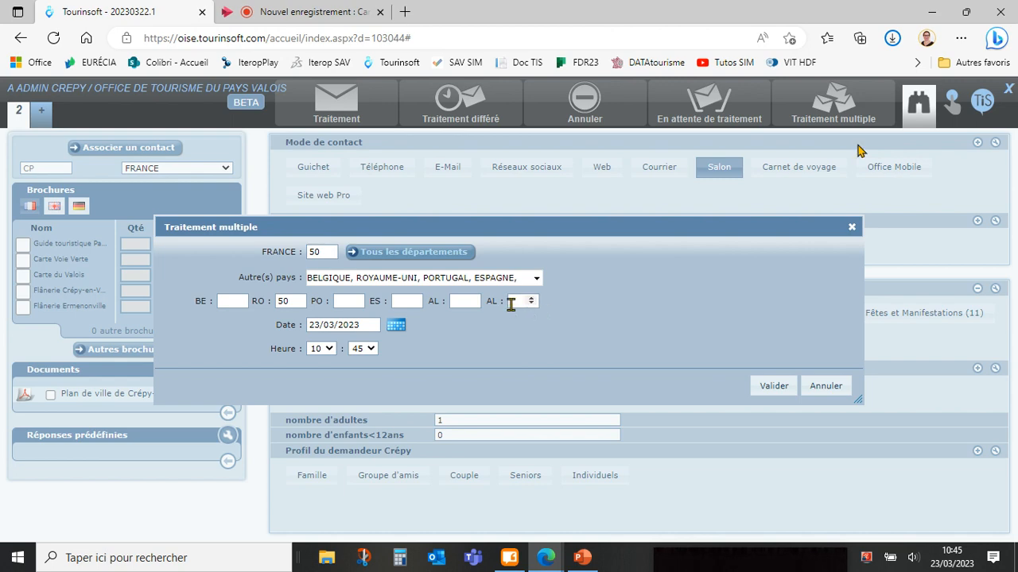
- Break the France count down by department, entering 25 for 60 and 25 for 80
left_click(390, 253)
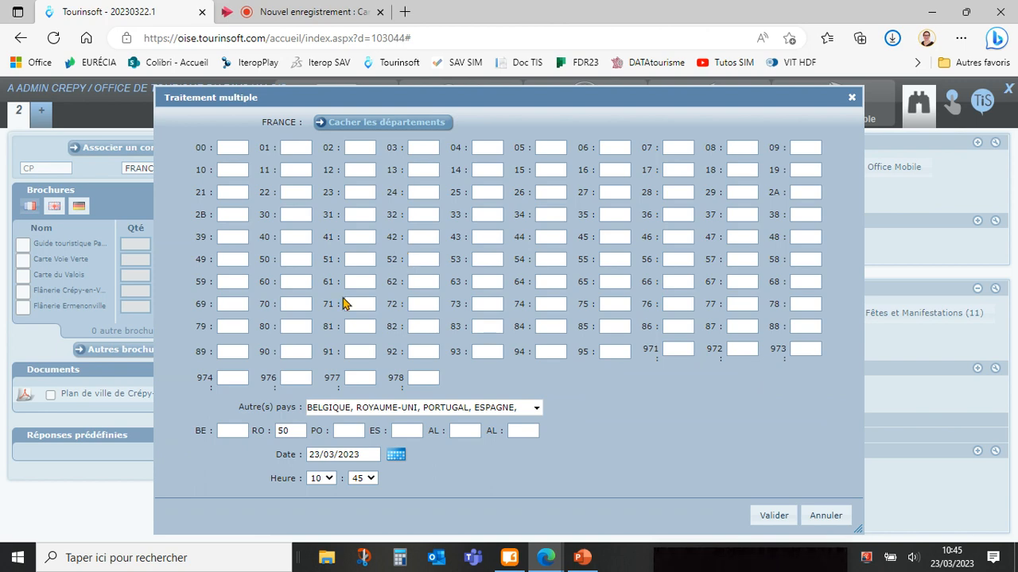
left_click(293, 282)
type("25")
left_click(295, 327)
type("25")
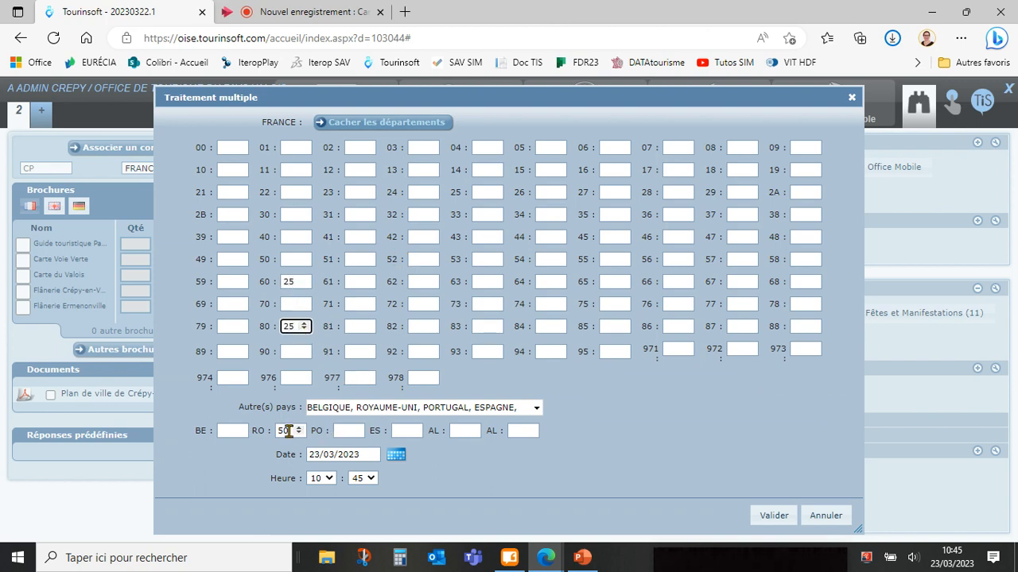
- Change the date of the multiple processing entry to 19/03/2023 and abandon the entry
left_click(395, 455)
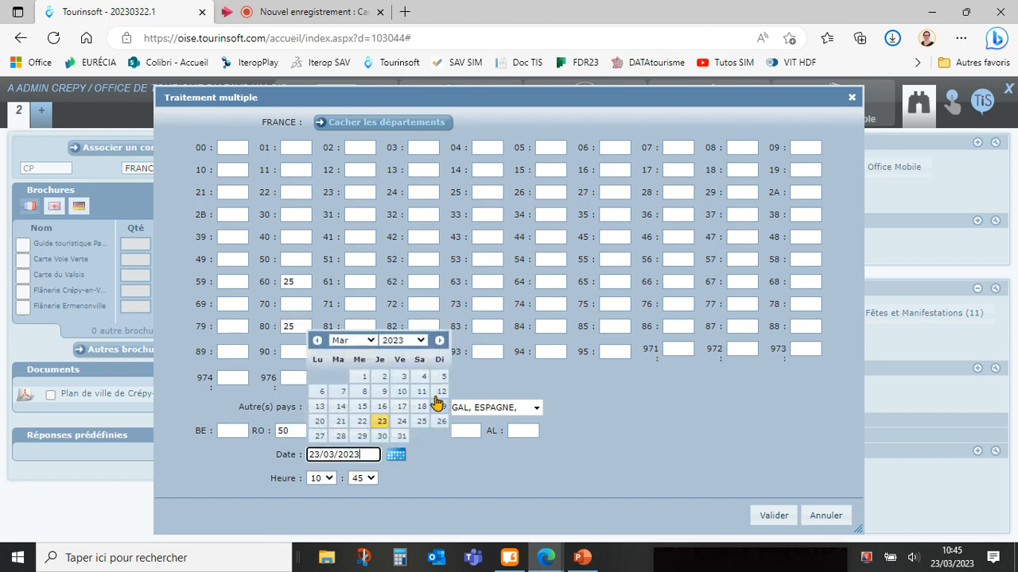
left_click(442, 407)
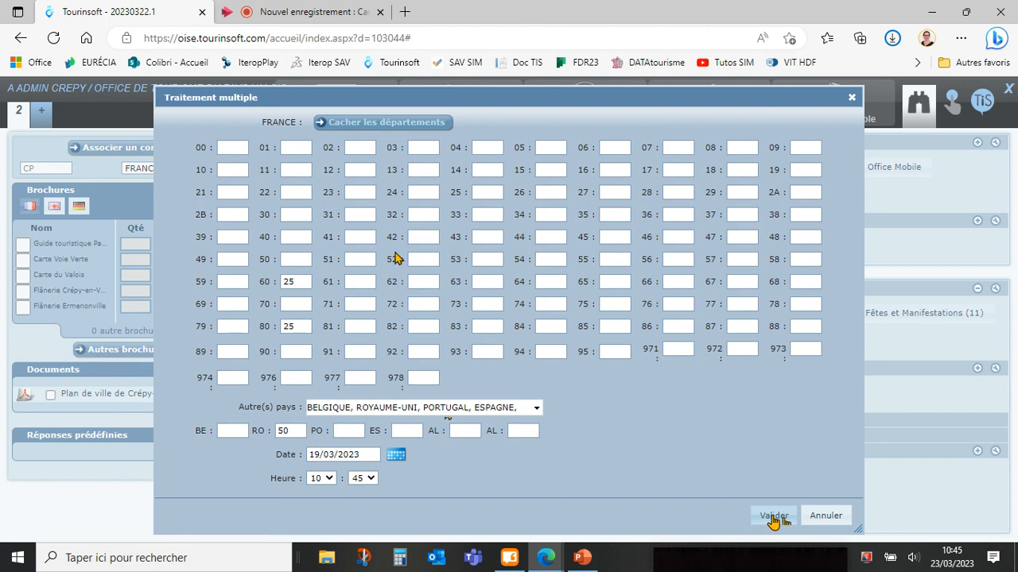
left_click(824, 517)
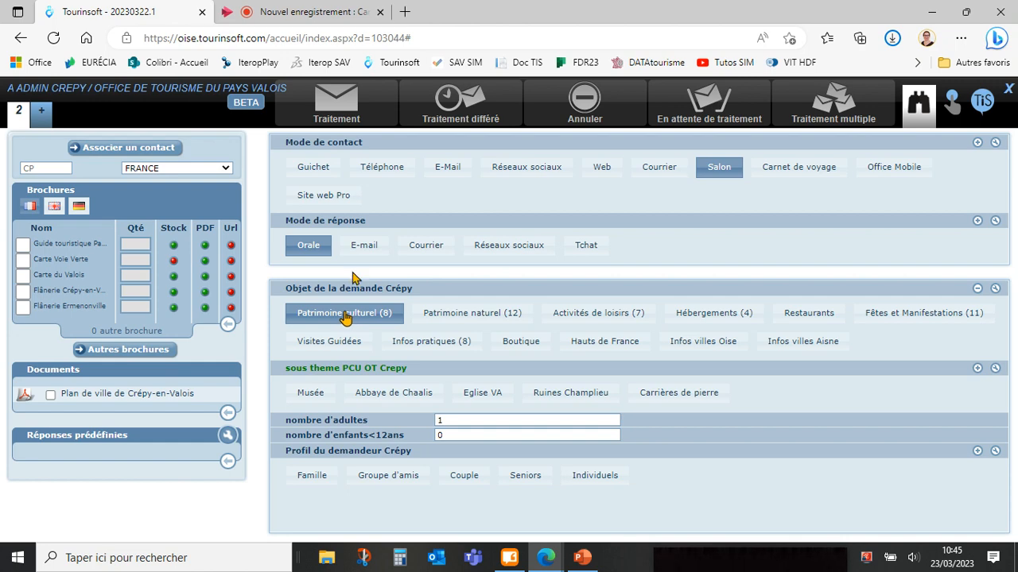
- Set the number of adults to 2
left_click_drag(452, 420, 424, 423)
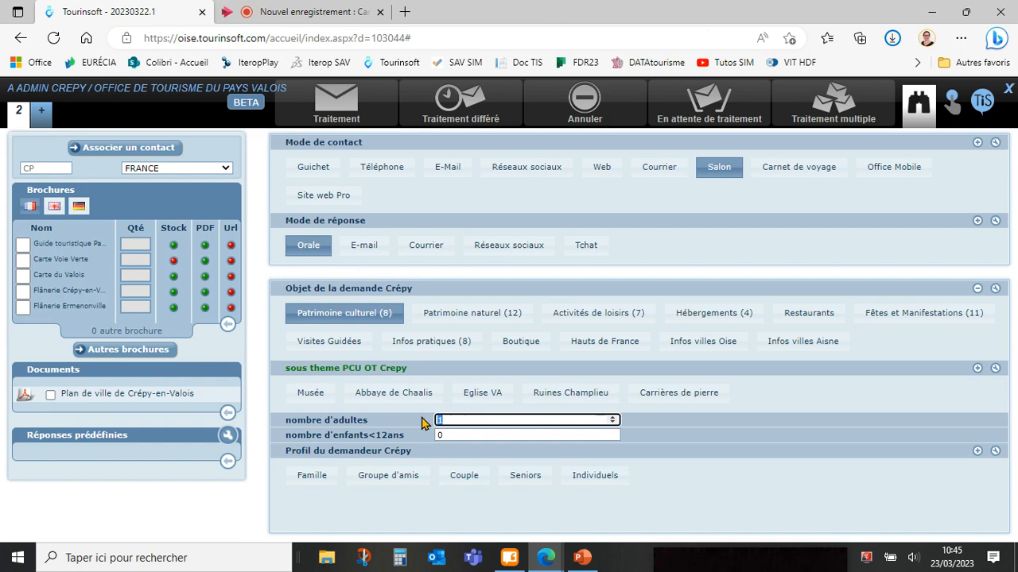
type("2")
- Try a multiple processing entry with 50 for France, show its department breakdown and cancel it
left_click(835, 99)
double_click(318, 251)
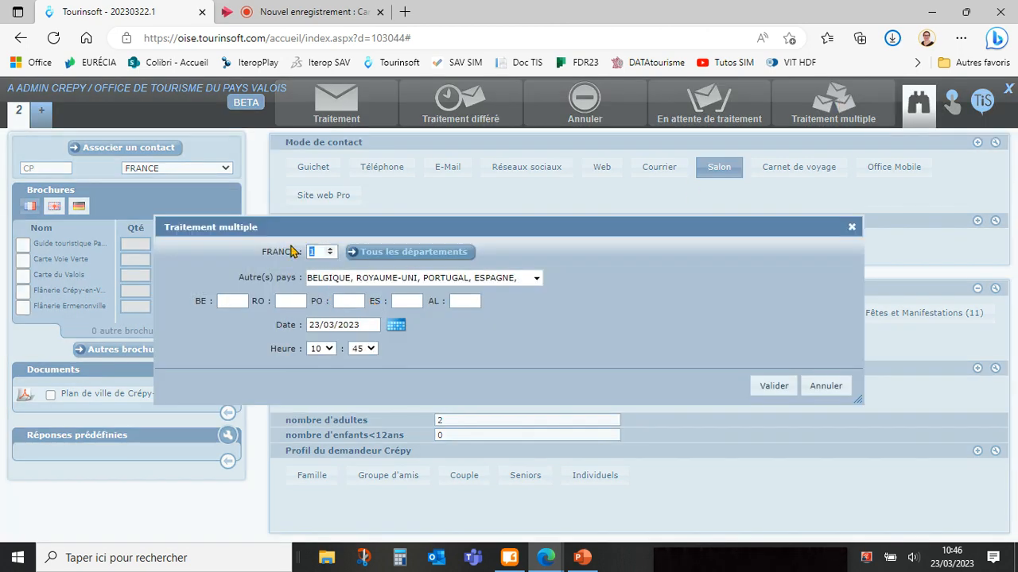
type("50")
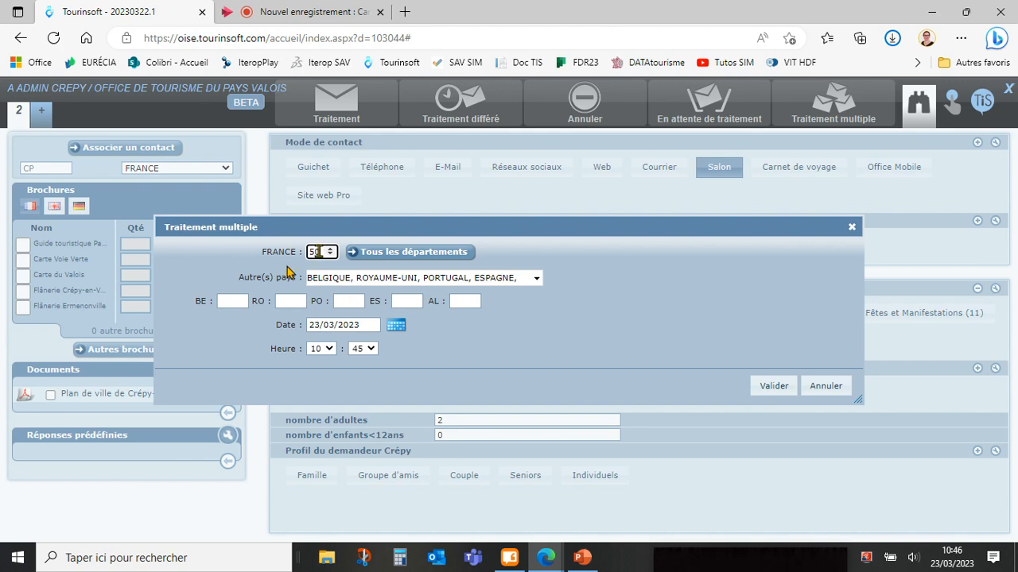
left_click(402, 252)
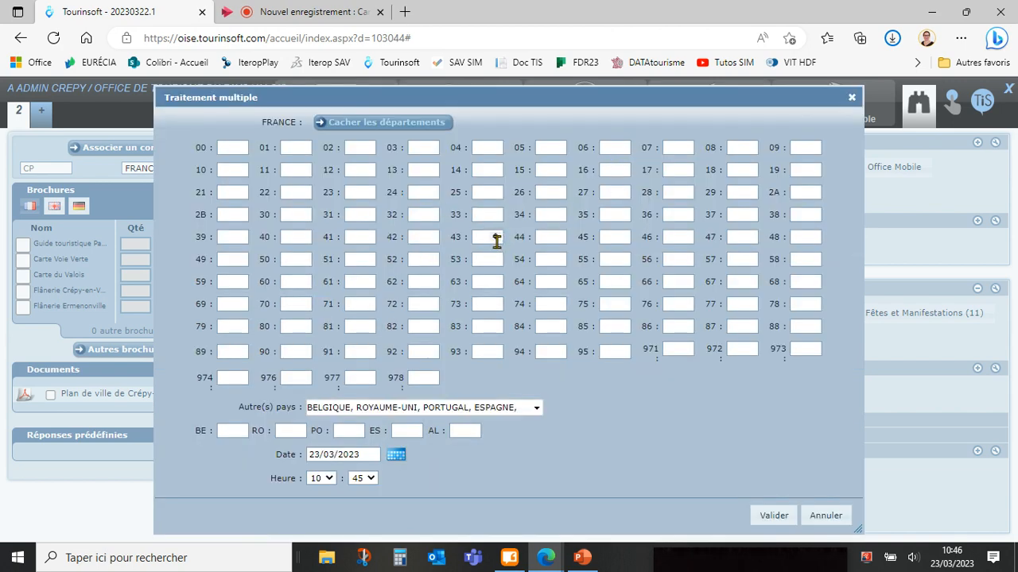
left_click(824, 516)
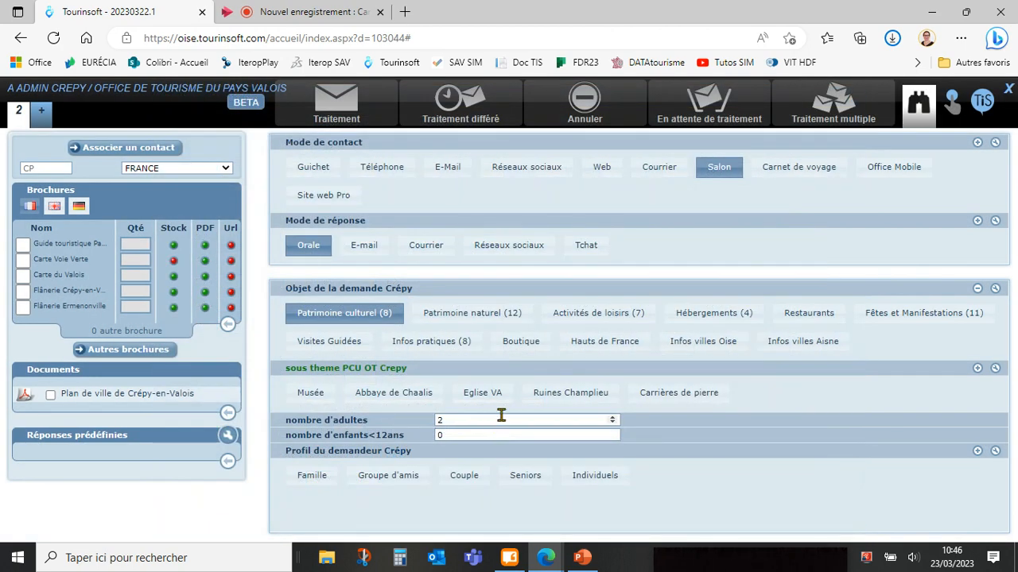
- Start a multiple processing entry with 50 for France and show all departments
left_click(833, 102)
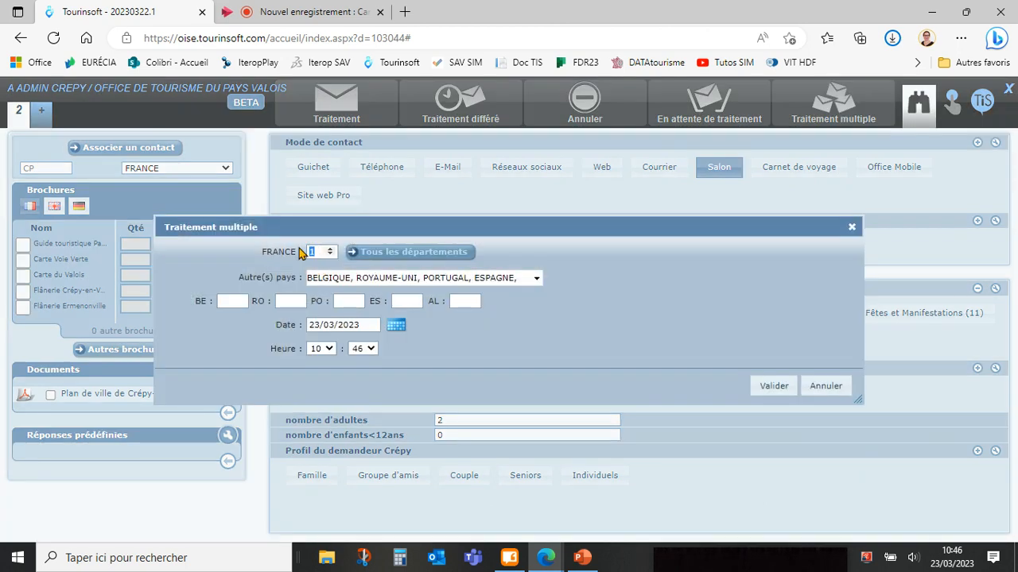
type("50")
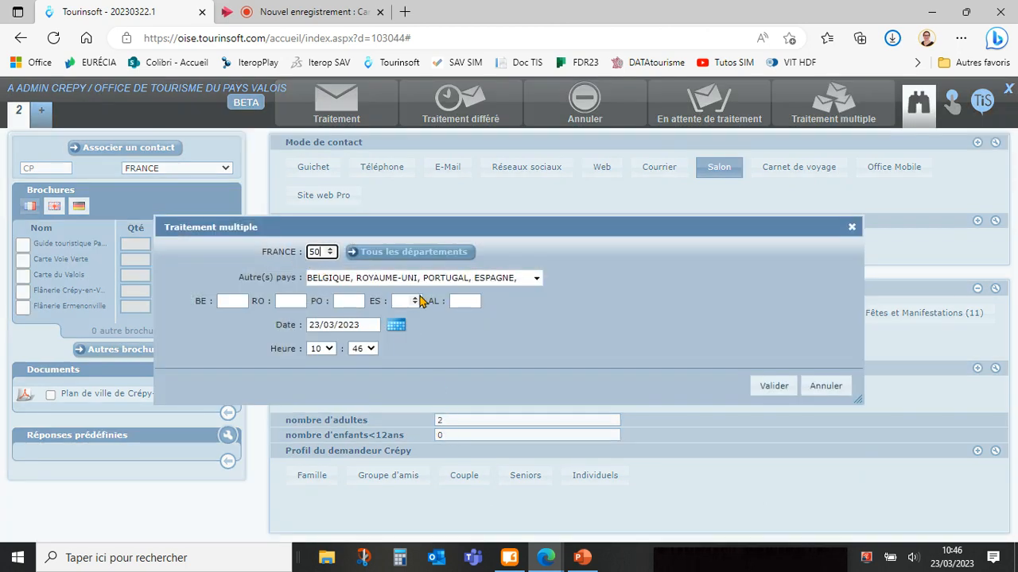
left_click(397, 278)
left_click(401, 252)
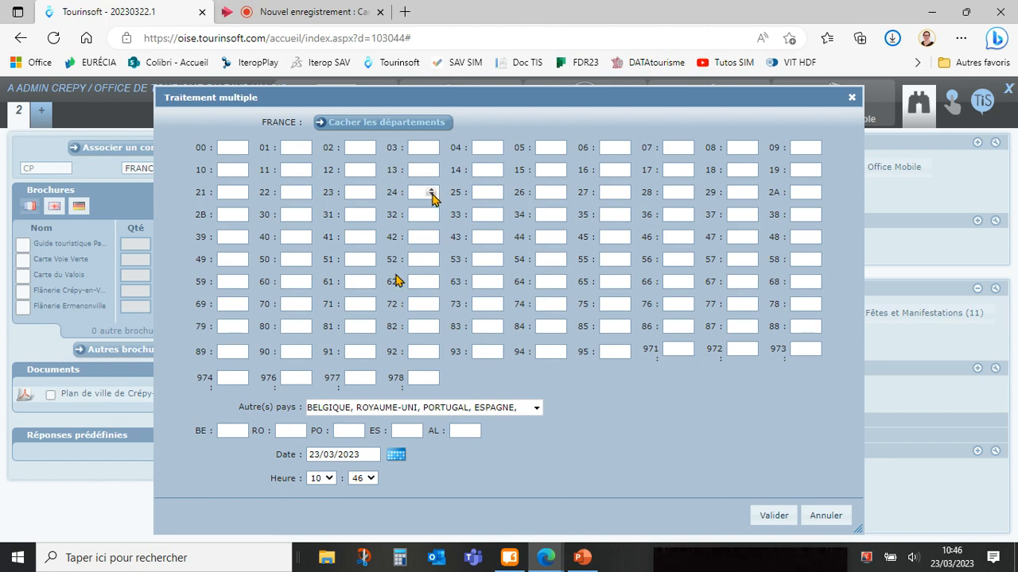
- Enter the request quantities by French department: 40 for department 60, 5 for department 95 and 5 for department 10
left_click(295, 281)
type("40")
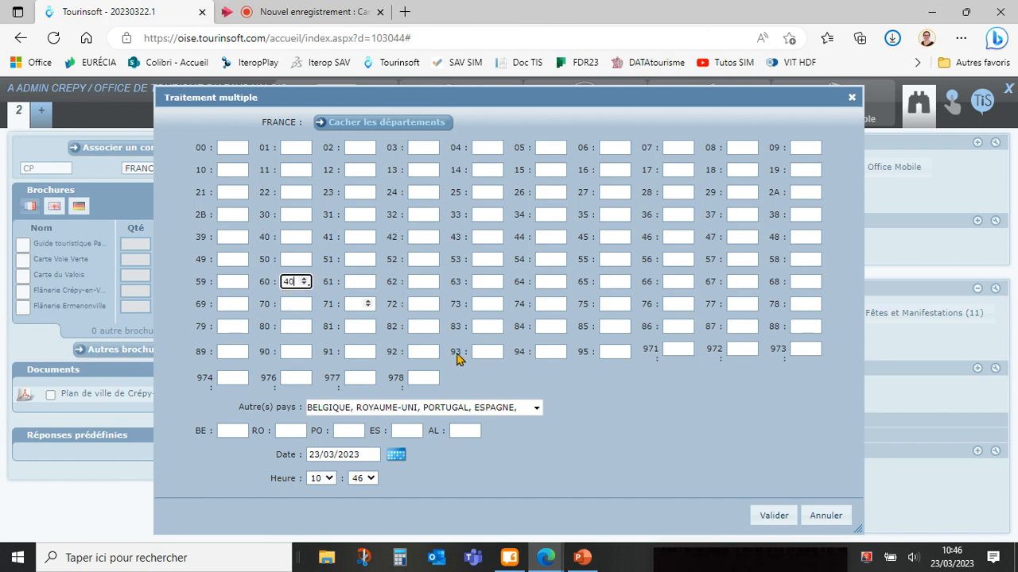
left_click(613, 351)
type("5")
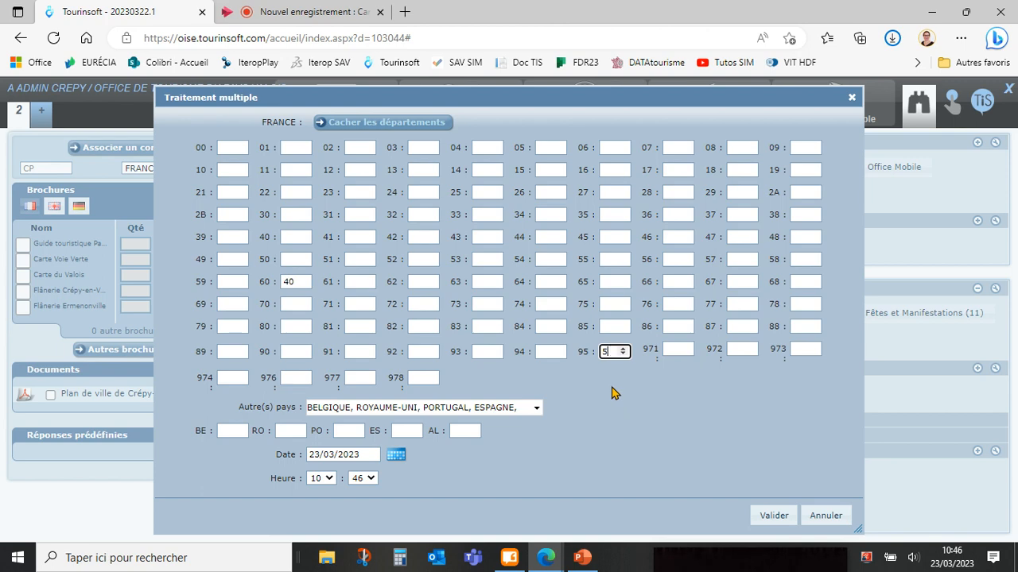
left_click(234, 171)
type("15")
left_click_drag(235, 170, 209, 165)
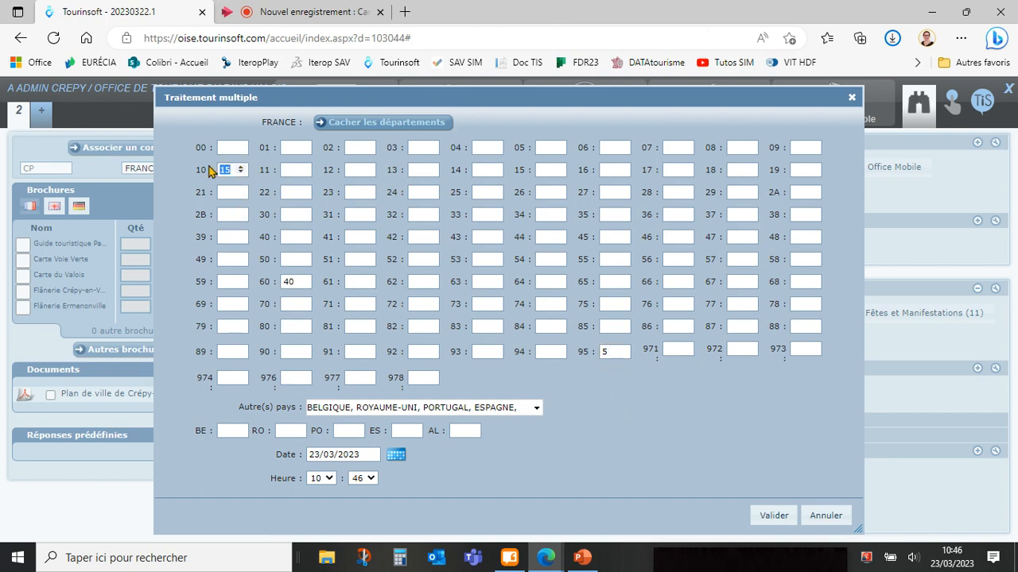
type("5")
- Set the multiple processing date to 19/03/2023 and validate the entry
left_click(396, 454)
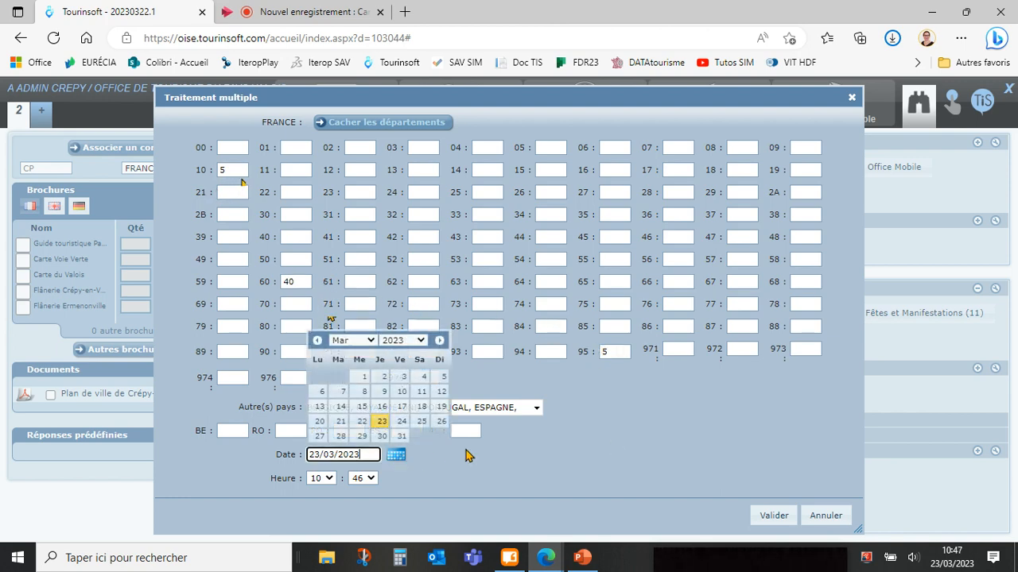
left_click(441, 407)
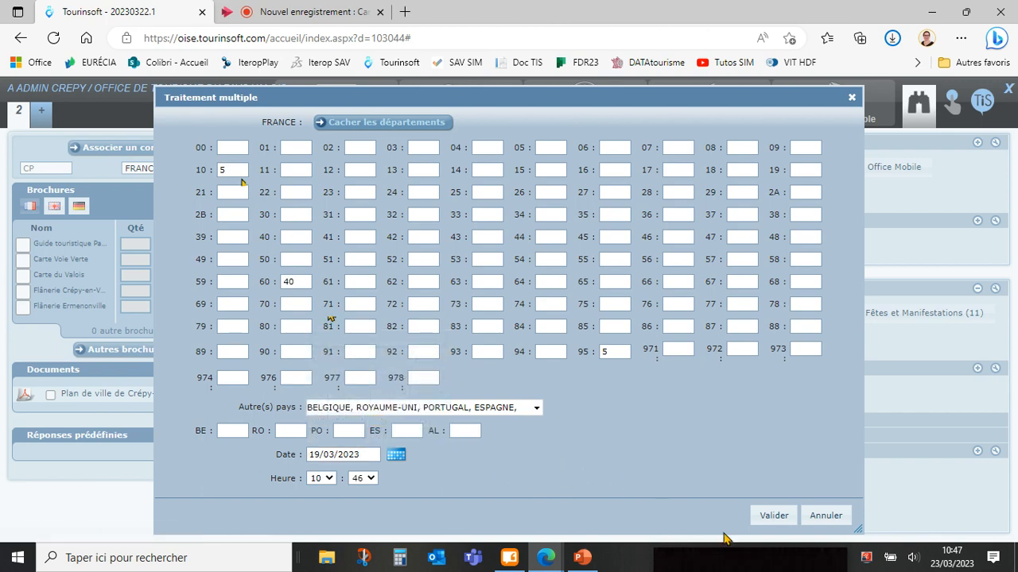
left_click(771, 516)
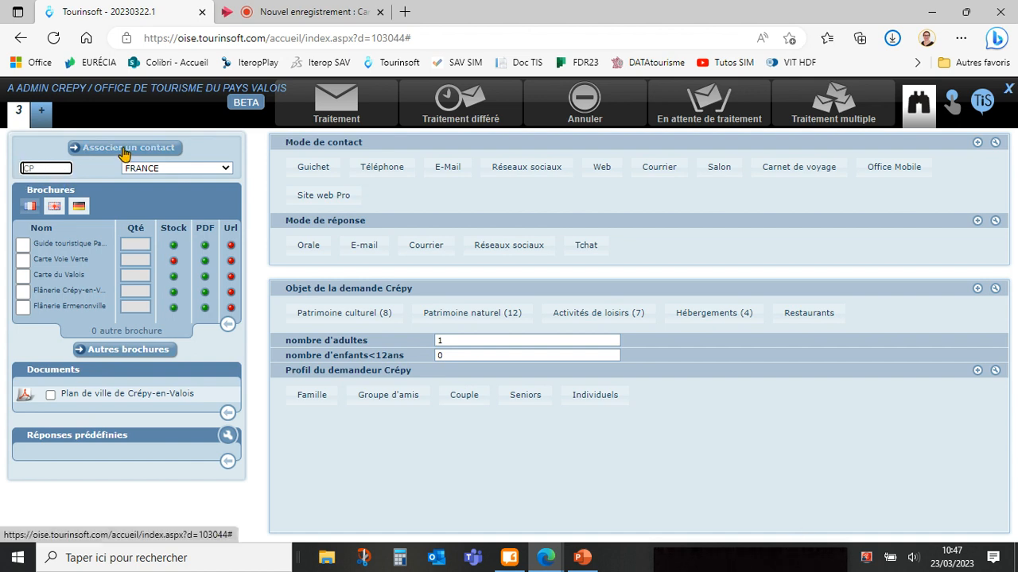
- Try to start another multiple processing entry from the blank request form
left_click(856, 104)
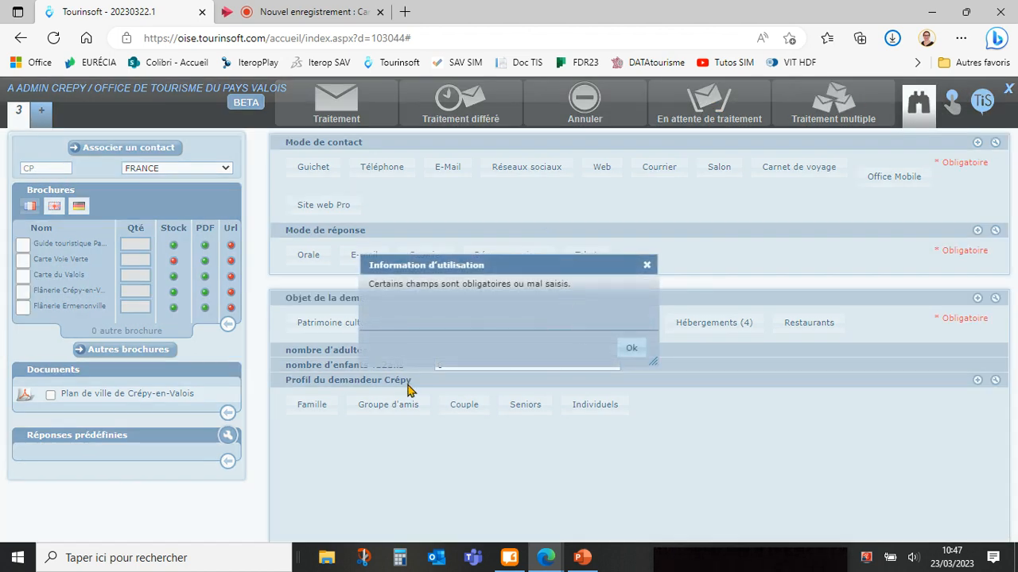
left_click(628, 352)
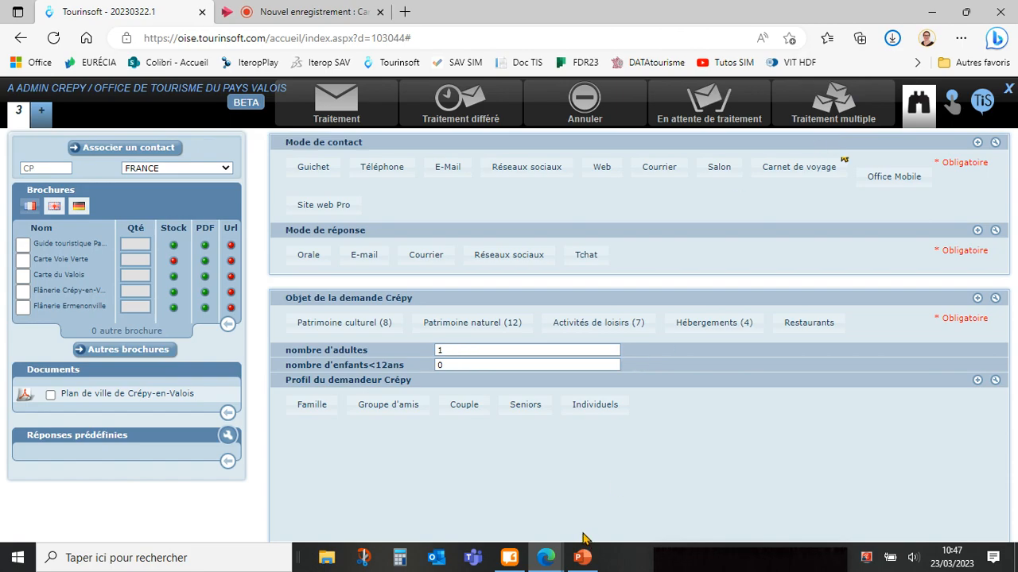
- Switch to the PowerPoint slideshow Video_tuto_SIM_fondecran.pptx and show the slide about the "Les tutos SIM" YouTube playlist
left_click(581, 557)
left_click(652, 436)
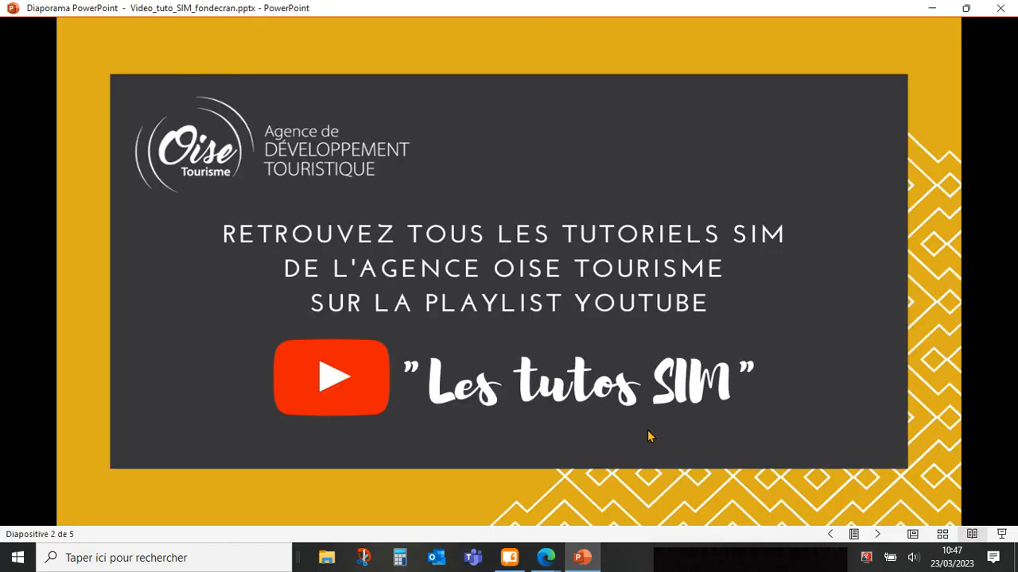